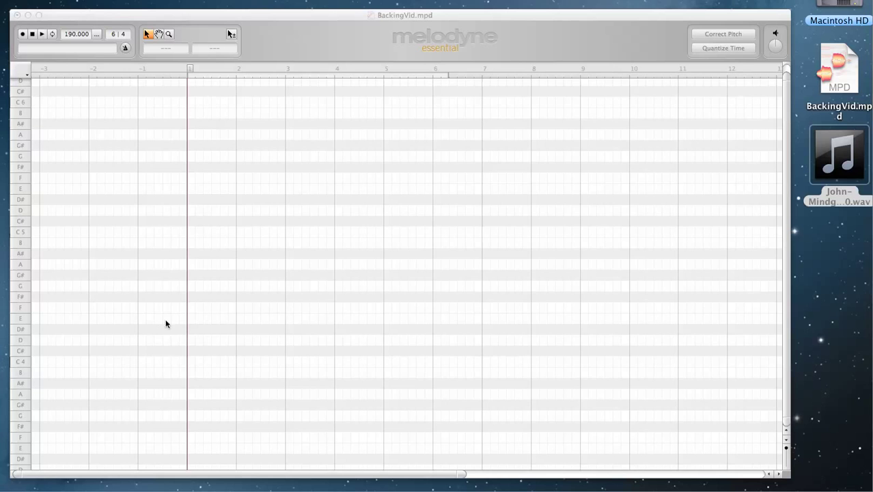
- Import the vocal .wav file into the Melodyne editor and play it back
mouse_move(833, 164)
left_click_drag(828, 168, 187, 215)
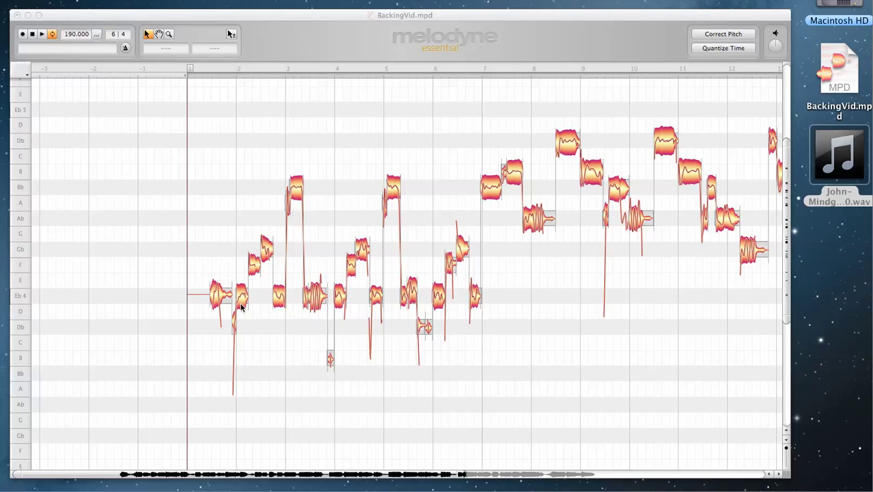
left_click(181, 70)
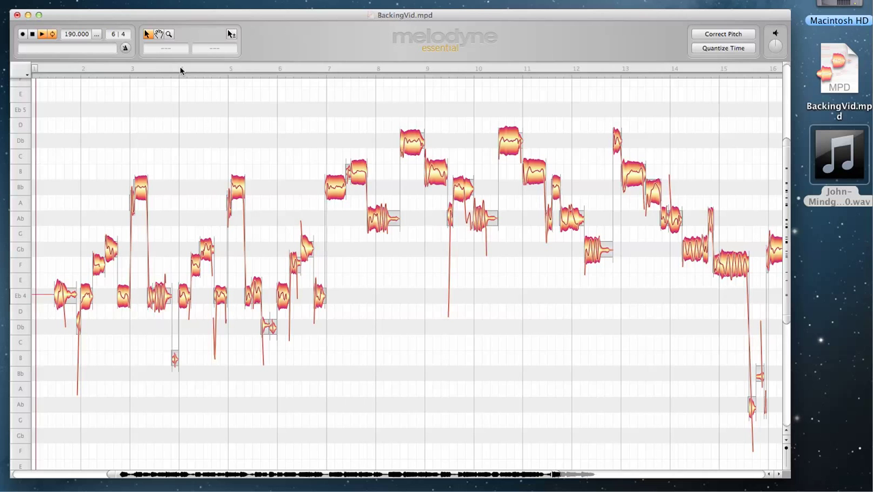
- Stop playback and delete the vocal notes between bars 8 and 15
key("space")
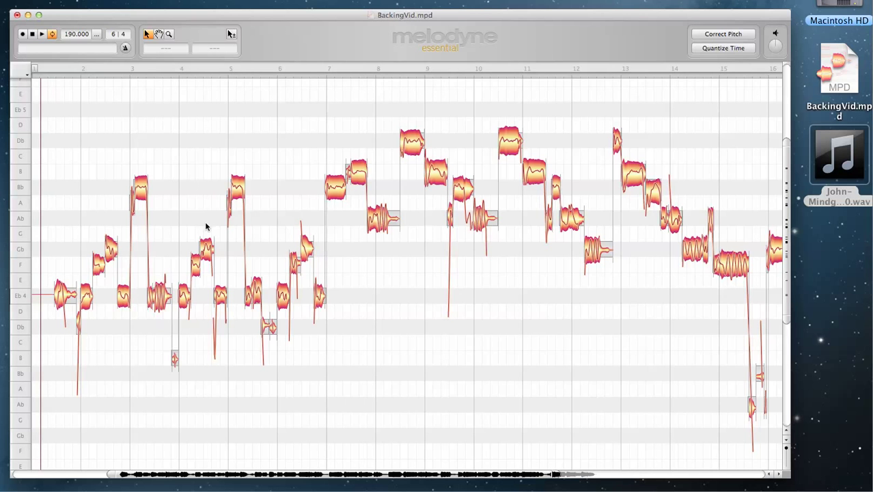
scroll(207, 226, "right", 3)
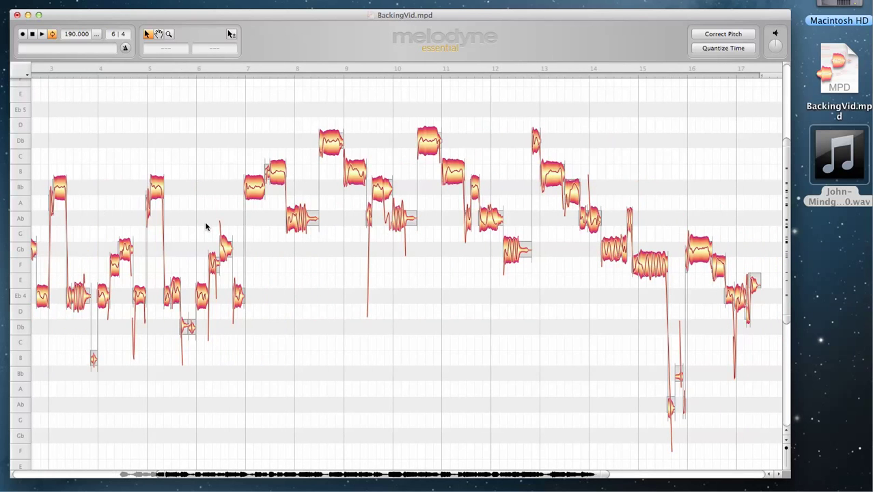
scroll(206, 227, "right", 5)
scroll(207, 227, "left", 2)
scroll(206, 226, "up", 3)
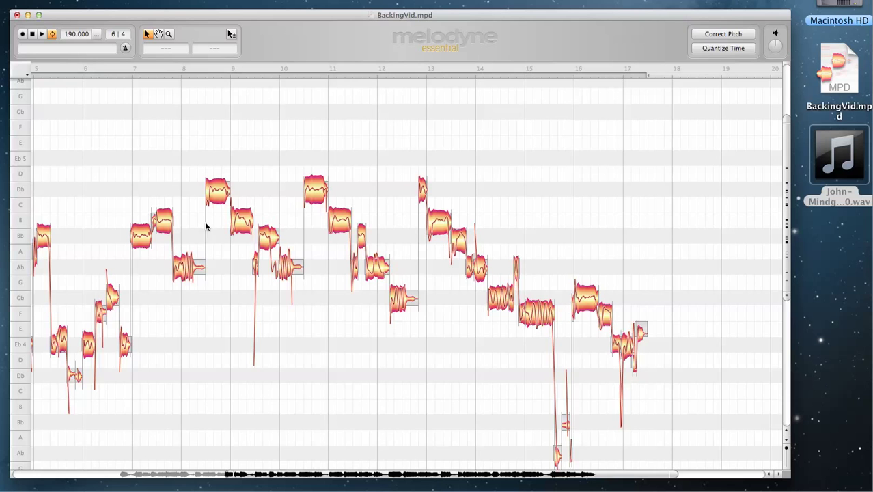
left_click_drag(221, 125, 551, 457)
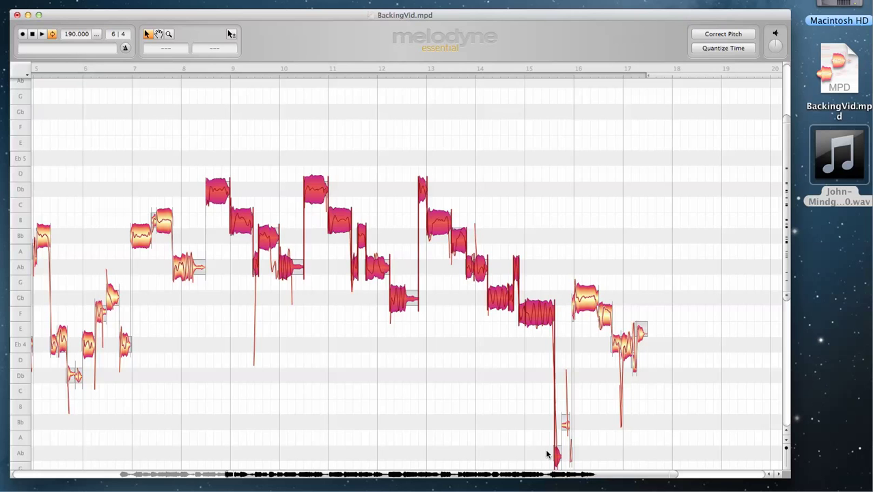
key("Delete")
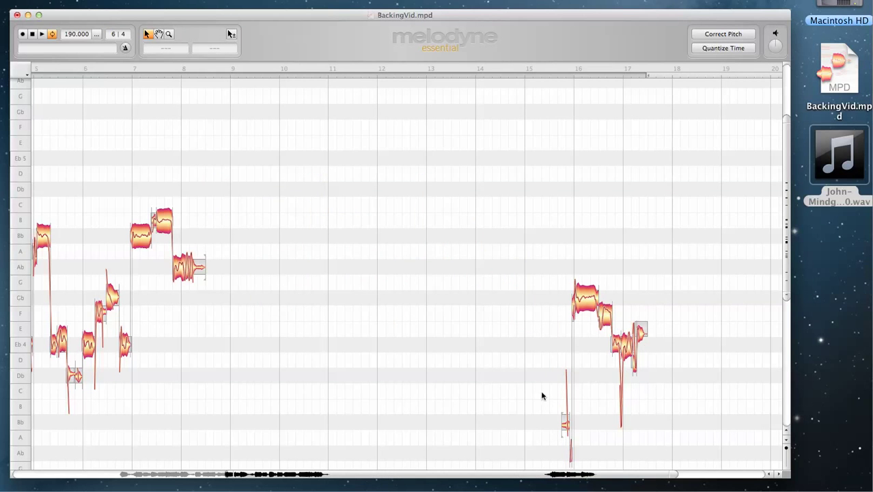
- Return to bar 1 and select all remaining notes with Cmd+A
scroll(533, 396, "left", 2)
scroll(424, 371, "left", 5)
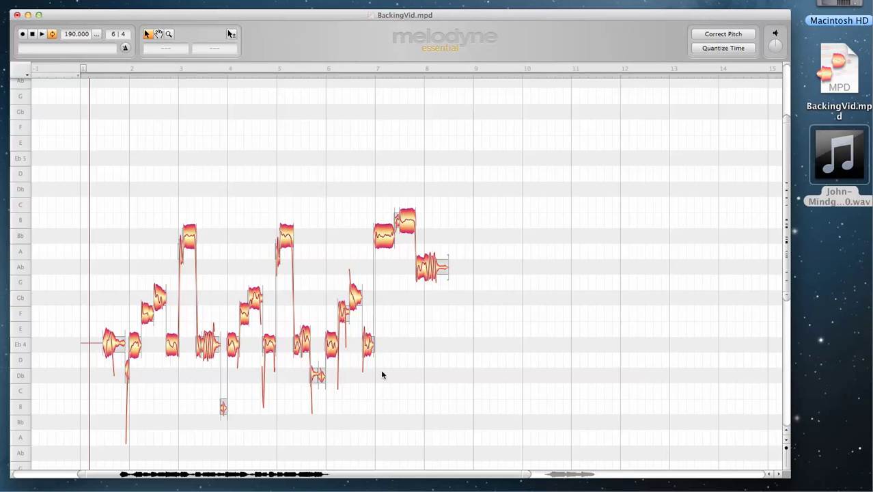
scroll(382, 373, "left", 3)
scroll(410, 376, "right", 3)
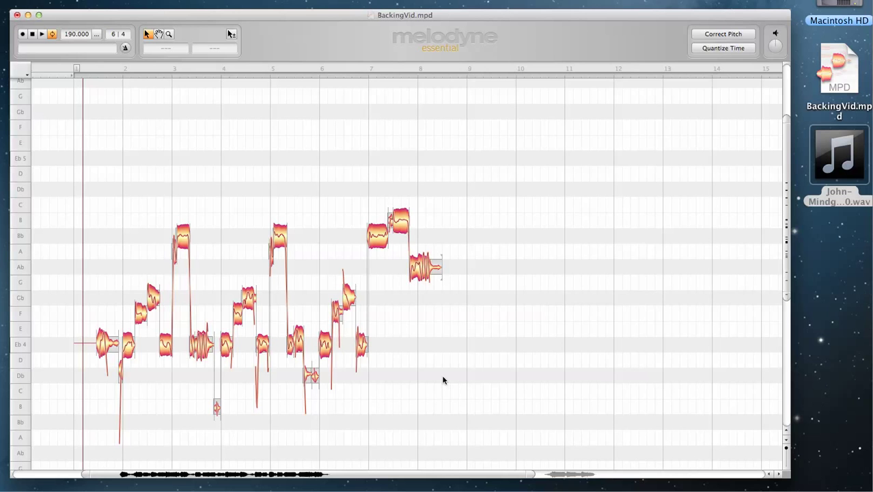
key("super+a")
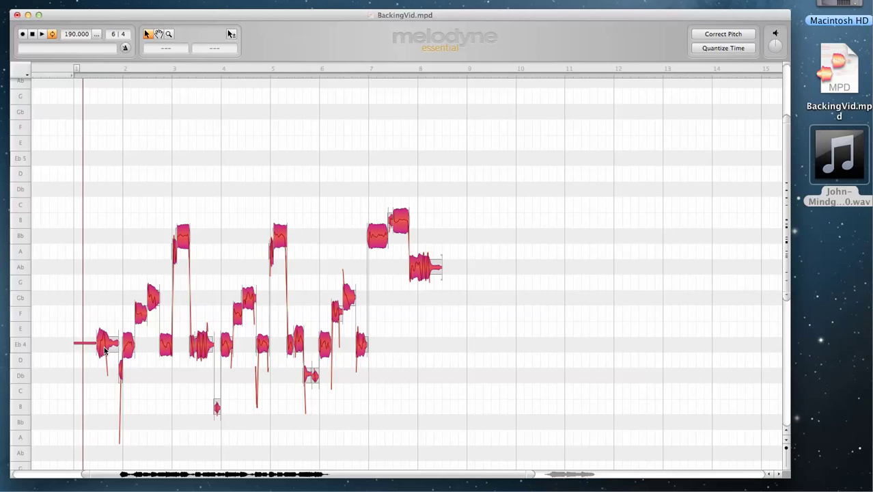
- Drag all selected notes up three semitones so the first note moves from Eb4 to Gb4, then deselect
left_click_drag(104, 350, 103, 350)
left_click_drag(103, 350, 106, 302)
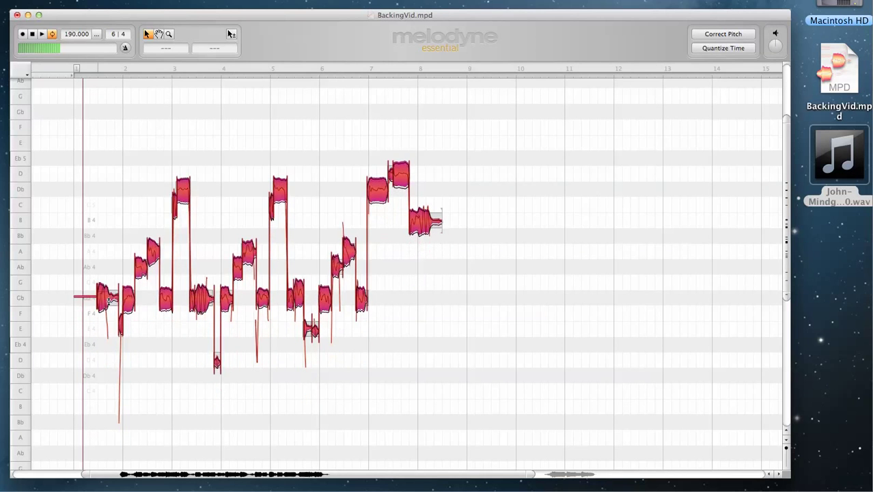
left_click(157, 367)
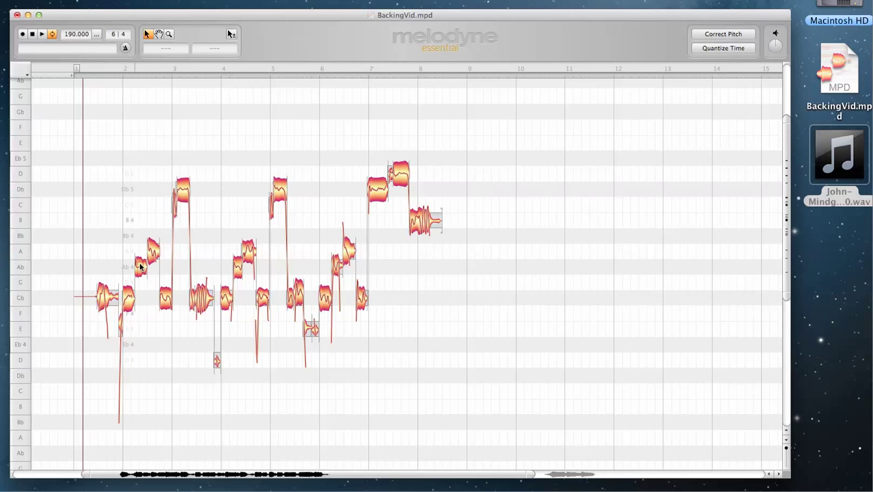
- Raise the three A4 notes to Bb4 and the D5 note near bar 7.5 to Eb5
double_click(26, 254)
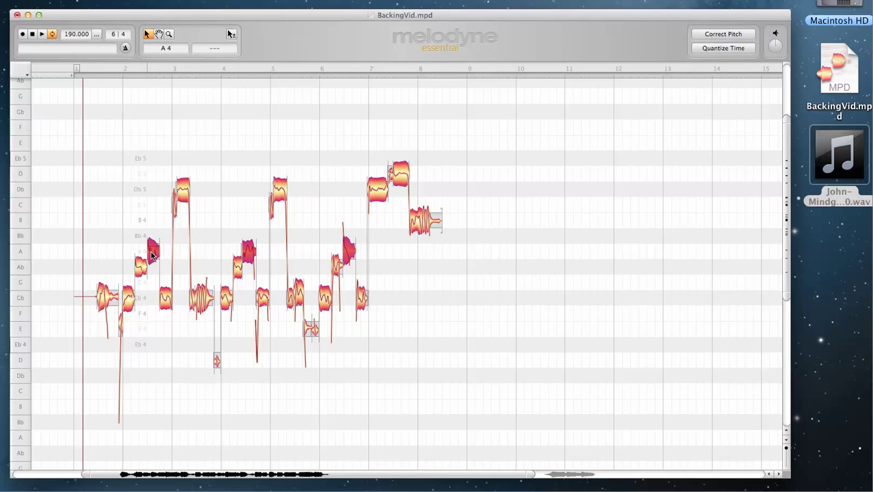
left_click_drag(151, 255, 155, 241)
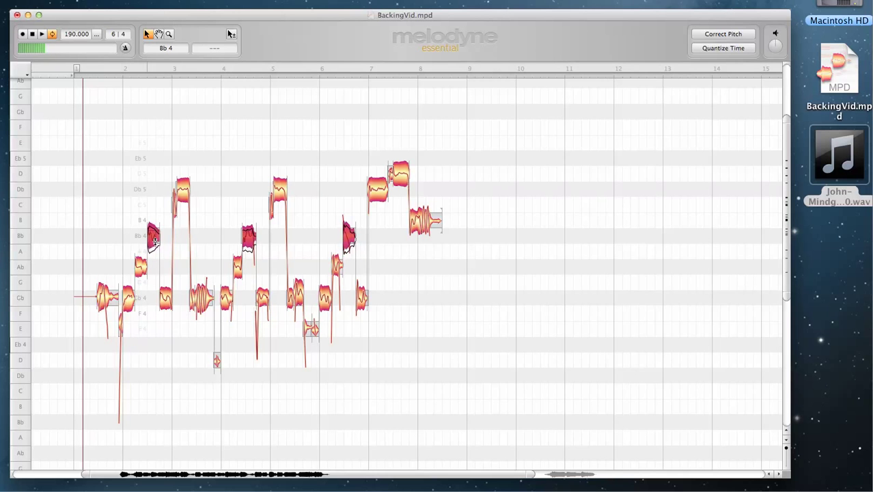
left_click(444, 304)
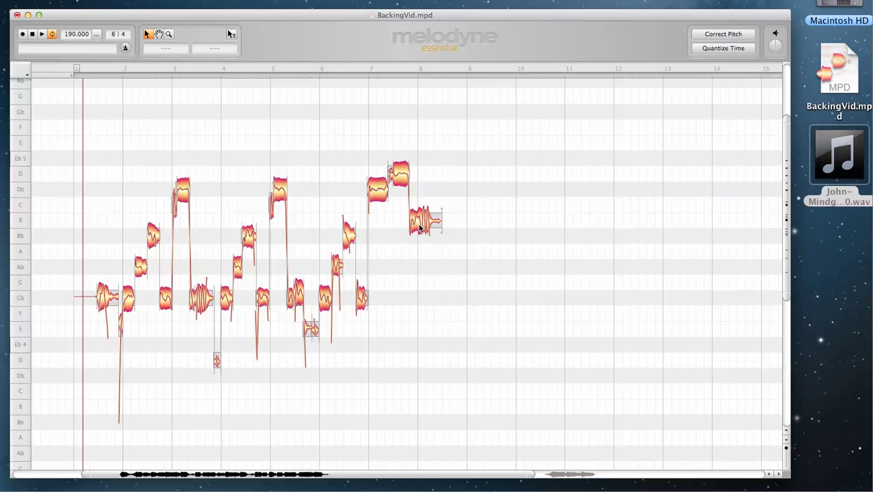
left_click(402, 180)
left_click_drag(402, 180, 402, 163)
left_click(438, 285)
scroll(438, 287, "right", 10)
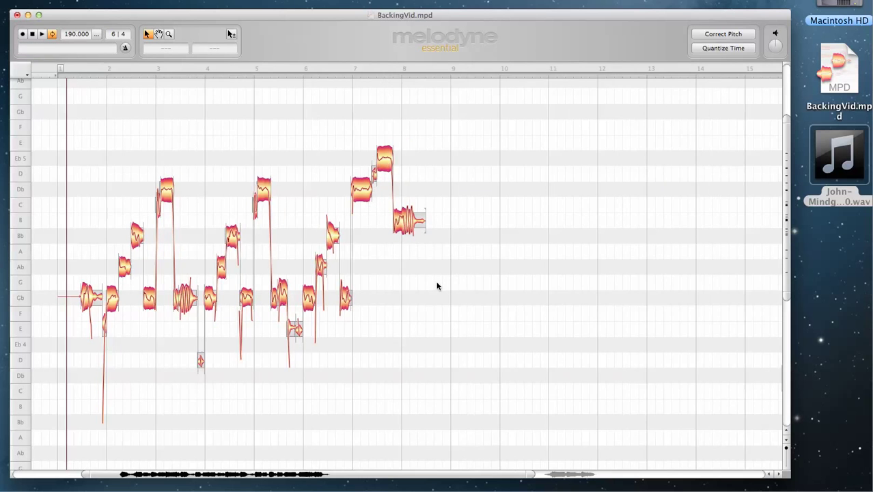
left_click(443, 236)
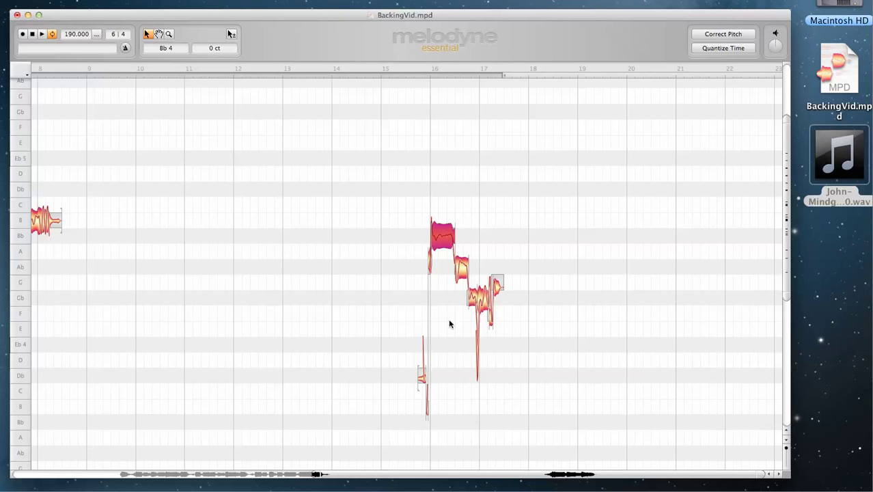
left_click(392, 312)
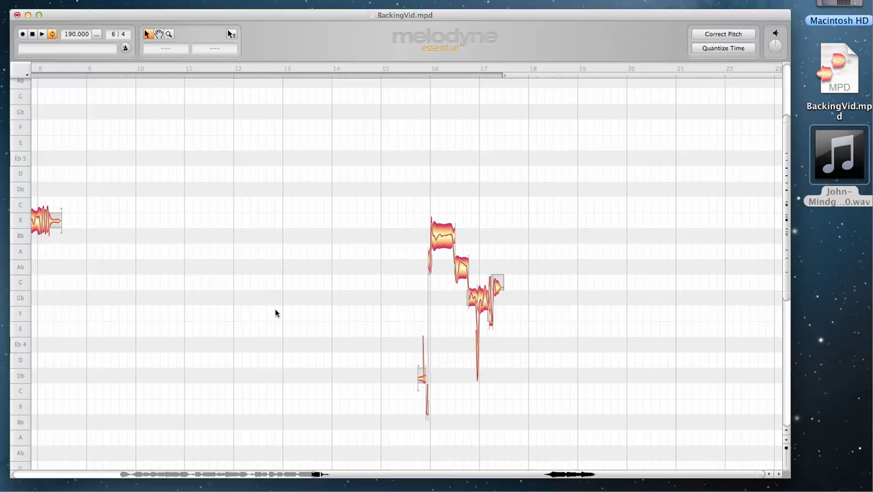
scroll(269, 318, "left", 10)
scroll(270, 319, "right", 8)
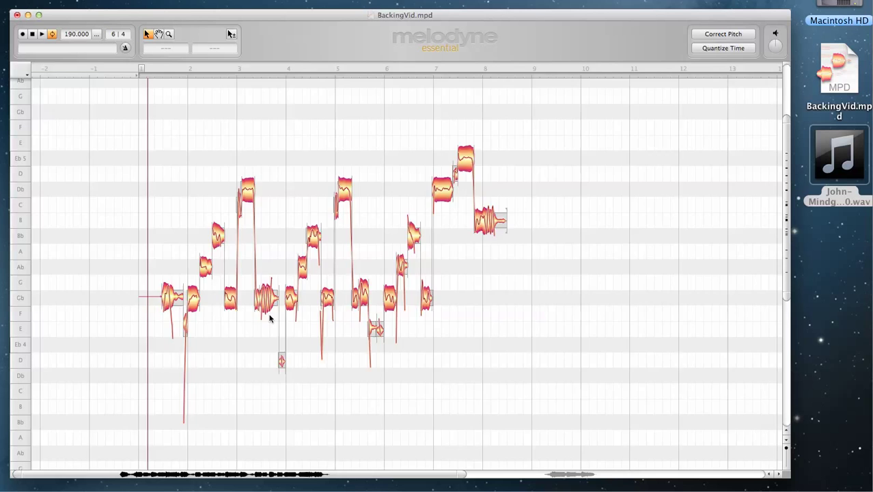
scroll(269, 318, "left", 5)
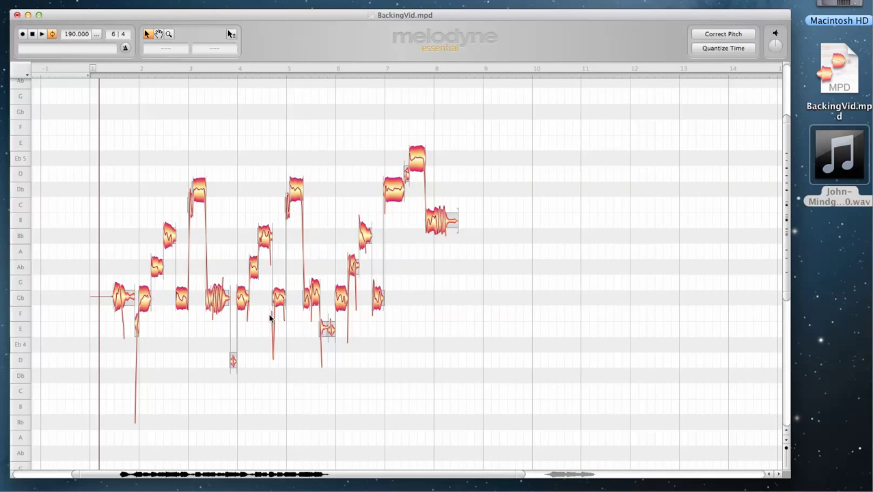
- Play the take, then raise the note near bar 8 from B4 to Db5
left_click(78, 70)
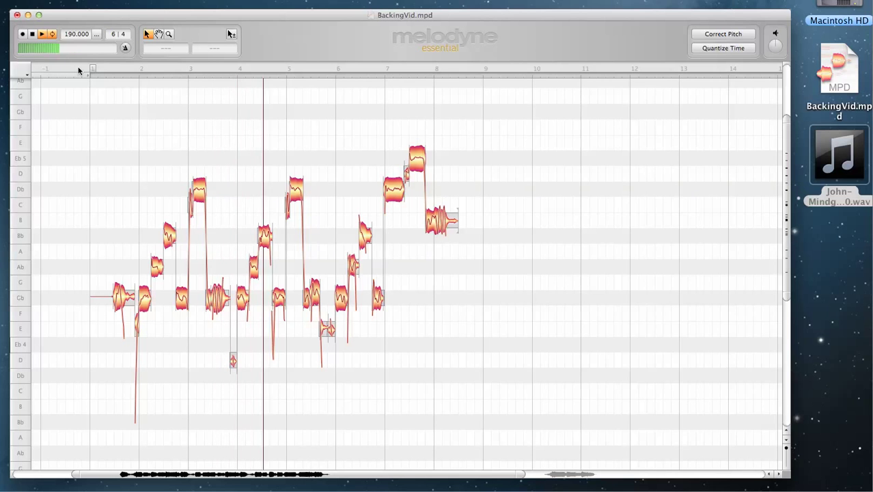
left_click(32, 36)
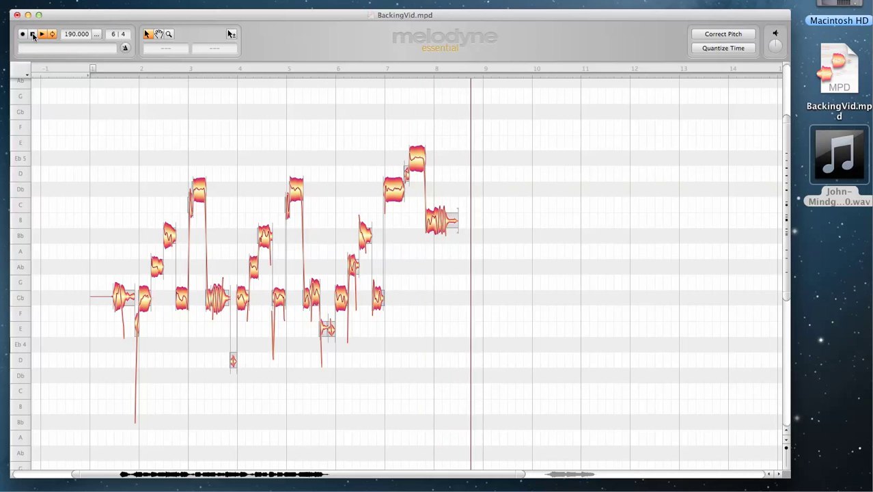
left_click(451, 221)
key("Up")
key("Up")
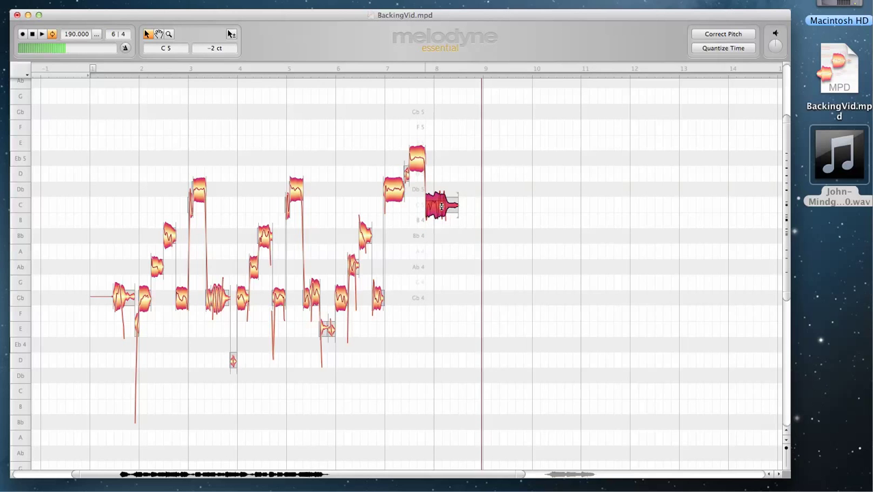
left_click(440, 232)
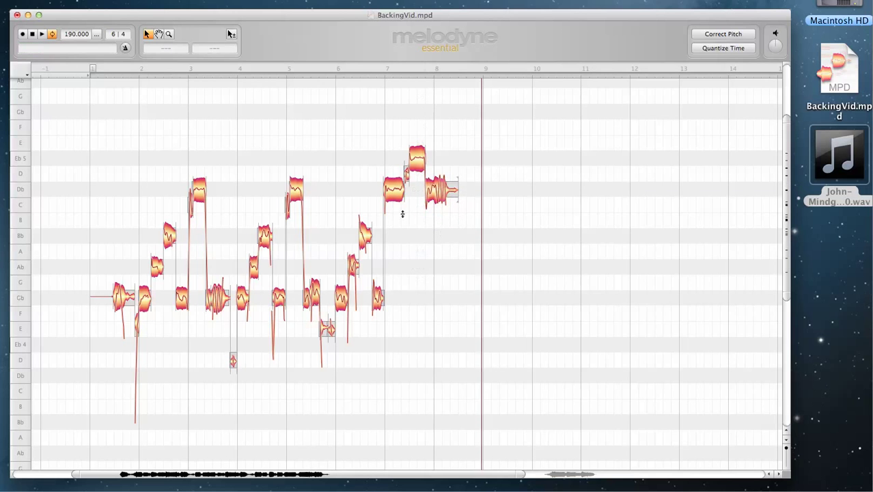
- Audition the edited vocal from around bar 7 and from bar 15.6
left_click(371, 70)
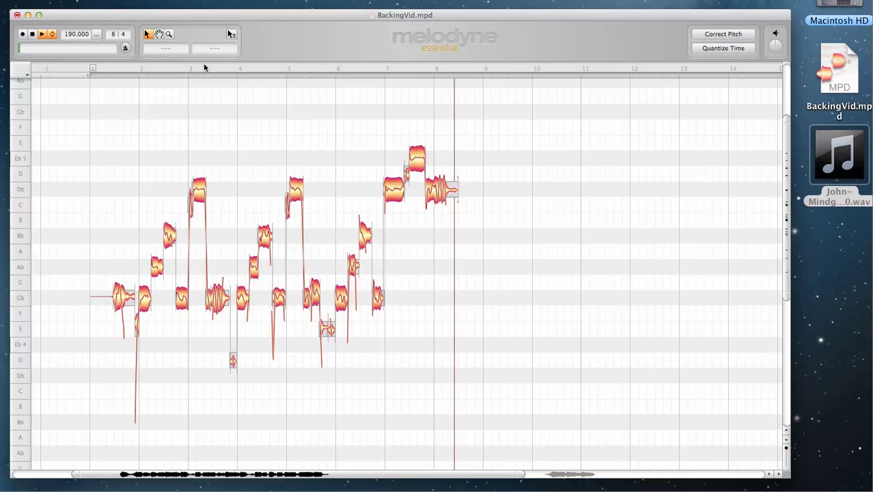
key("space")
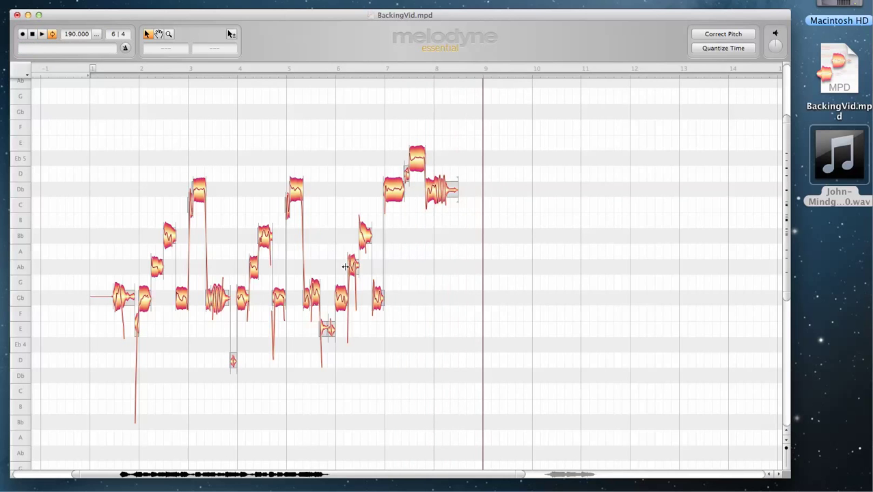
scroll(345, 266, "right", 5)
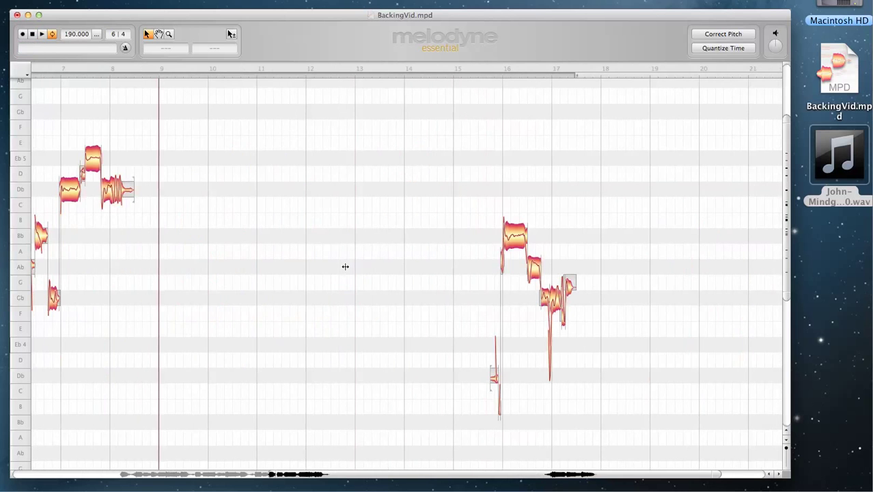
left_click(487, 69)
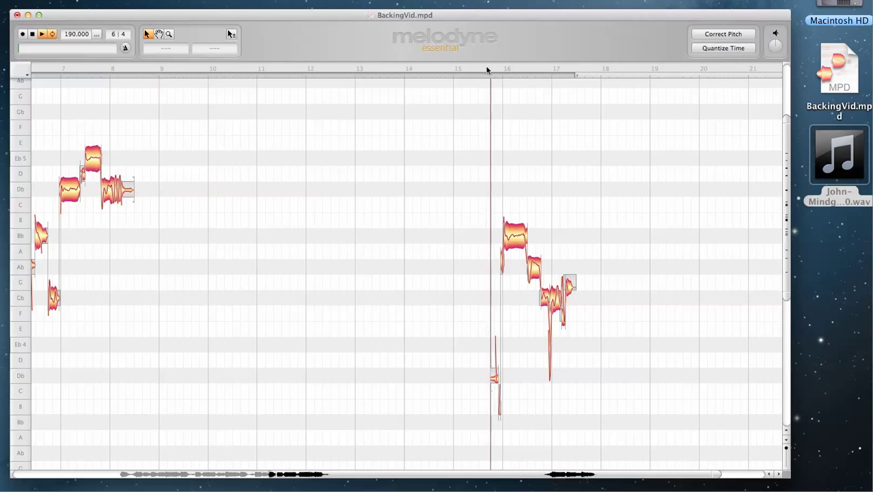
left_click(34, 35)
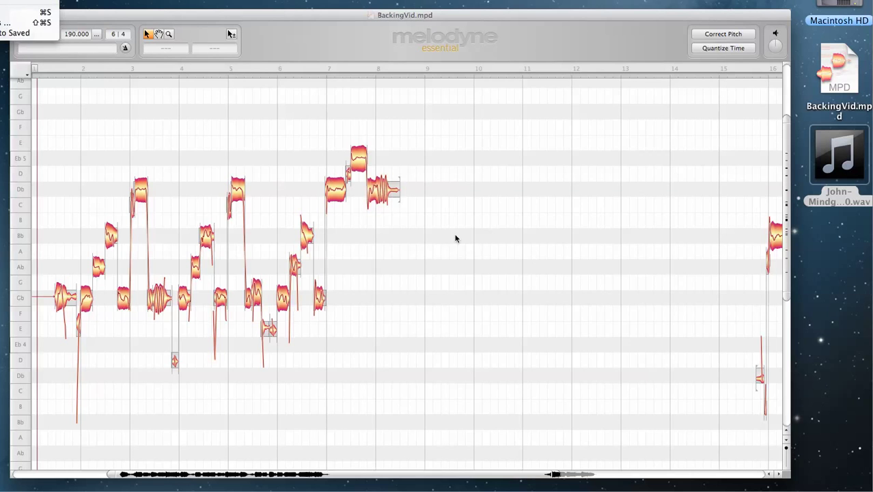
left_click(576, 277)
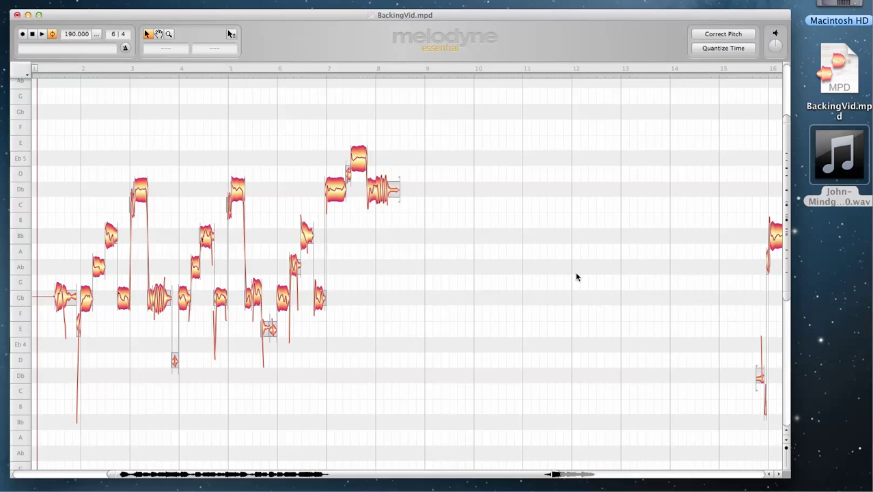